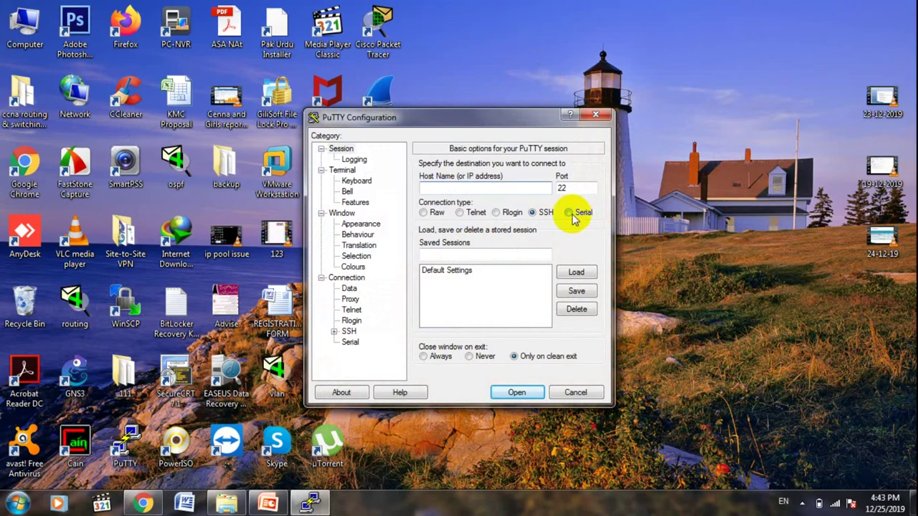
Set the connection type to Serial and open Device Manager in the computer's management console.
click(572, 215)
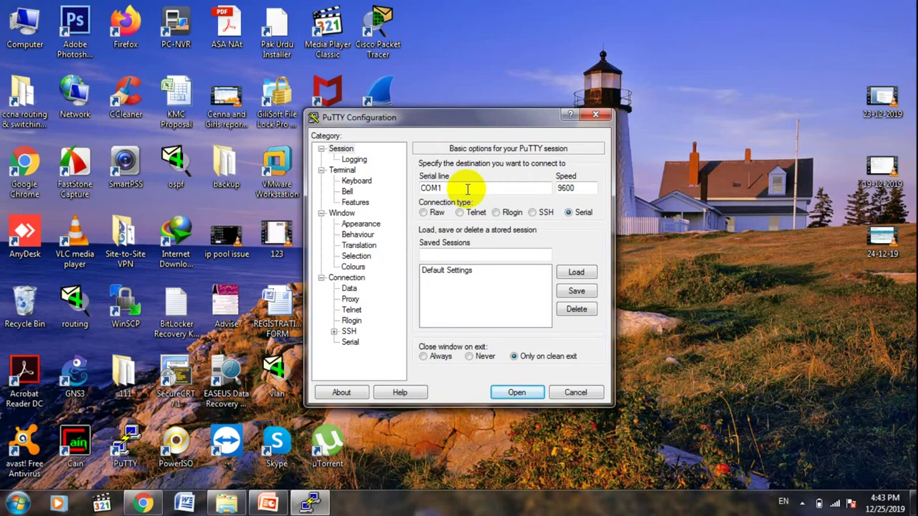
click(22, 27)
right_click(22, 27)
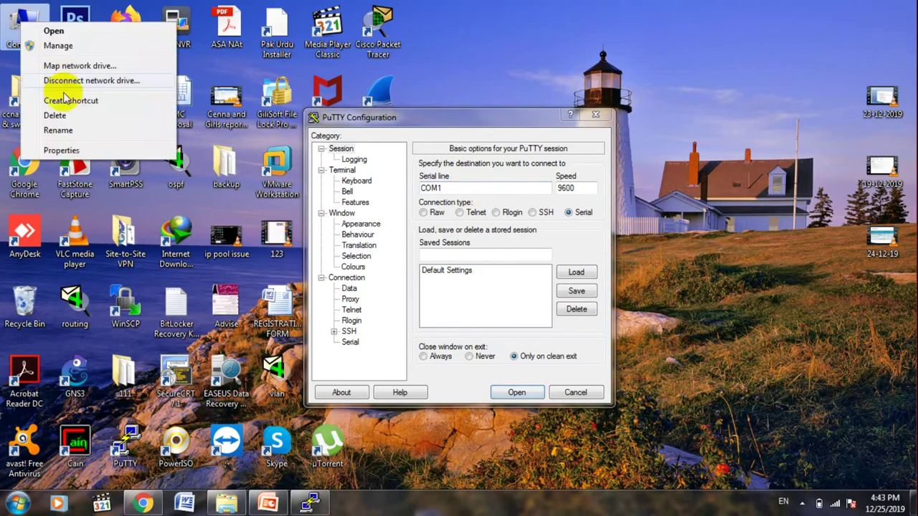
click(54, 44)
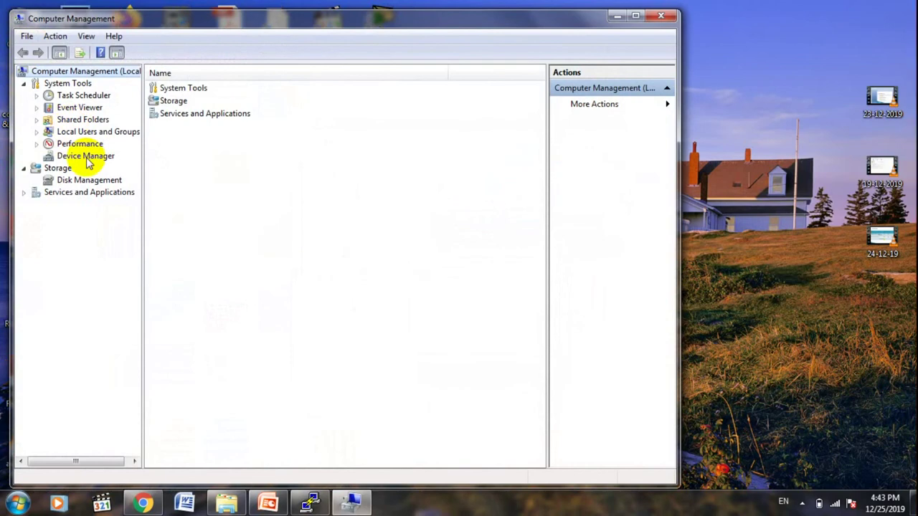
click(90, 156)
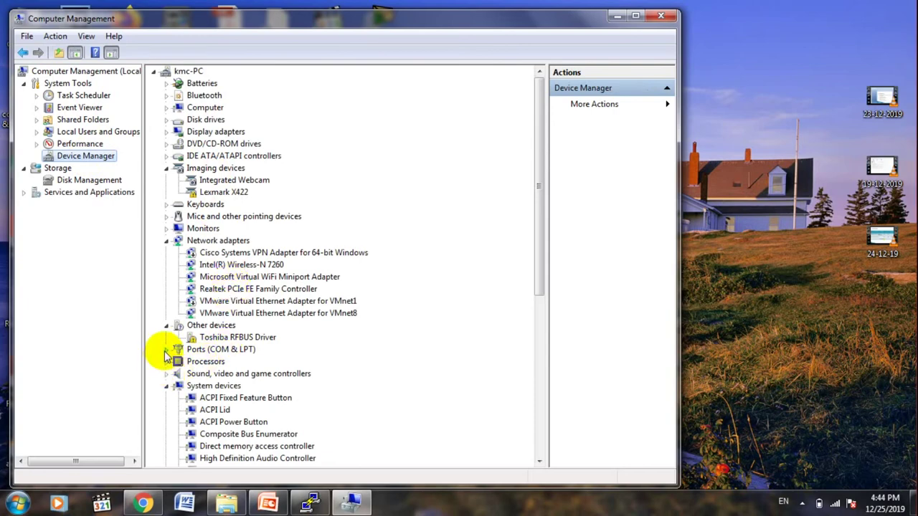
Check under Ports (COM & LPT) which COM port the USB-serial adapter uses, and close Computer Management.
click(203, 351)
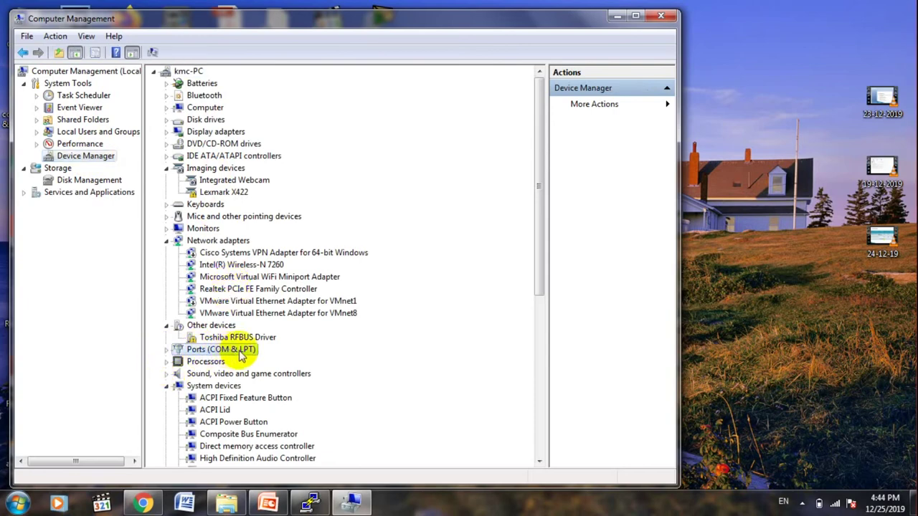
click(166, 352)
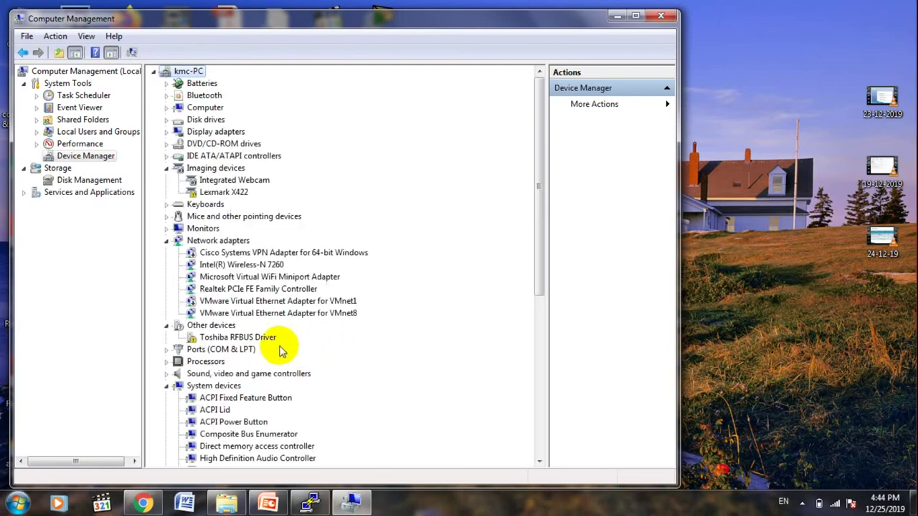
click(167, 349)
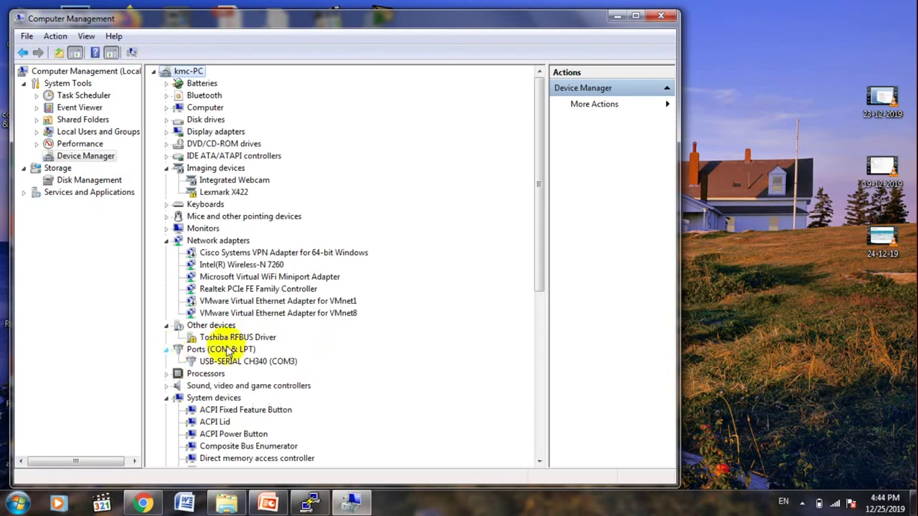
click(269, 362)
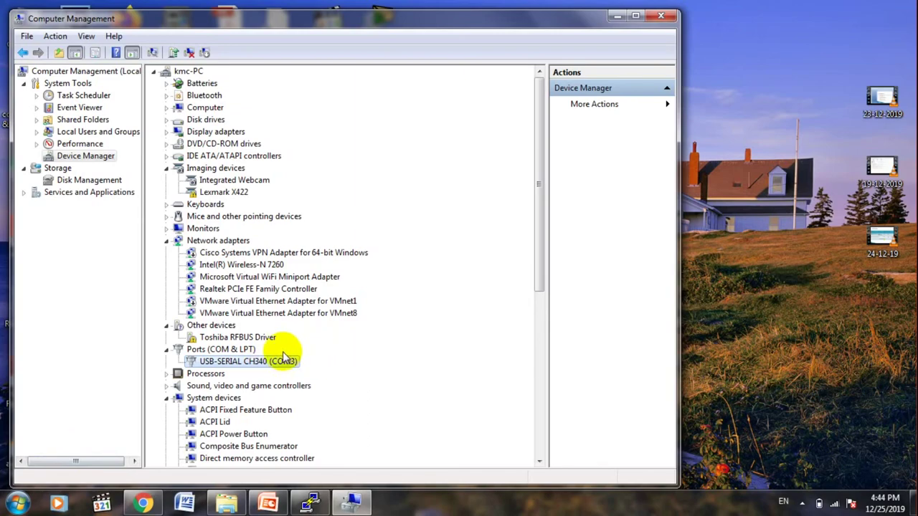
click(660, 16)
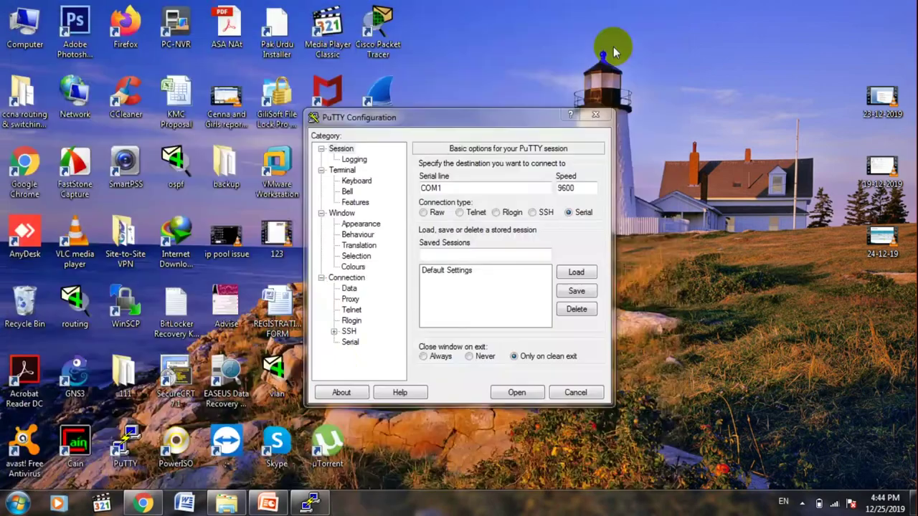
Set the serial line of the PuTTY session to COM3.
click(451, 188)
key(BackSpace)
key(BackSpace)
key(BackSpace)
key(BackSpace)
text(COM3)
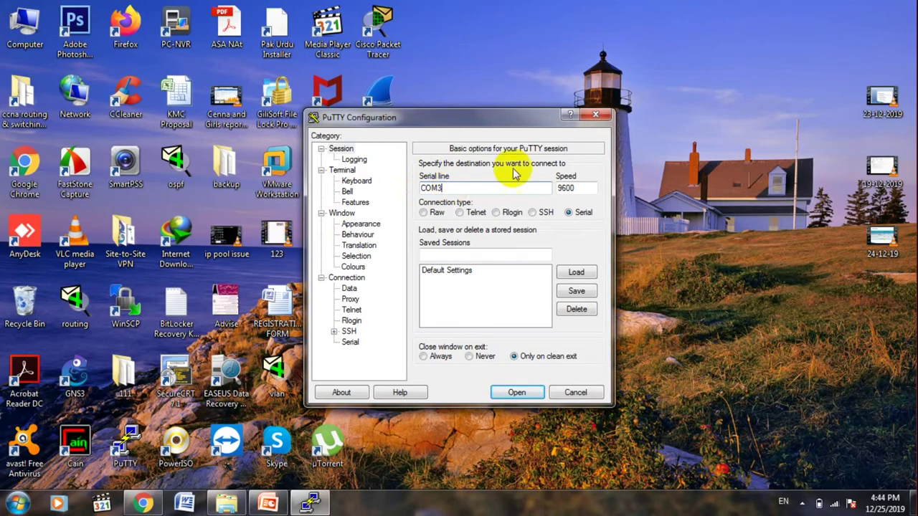
Set the serial speed to 115200 and open the console session to the switch.
click(580, 188)
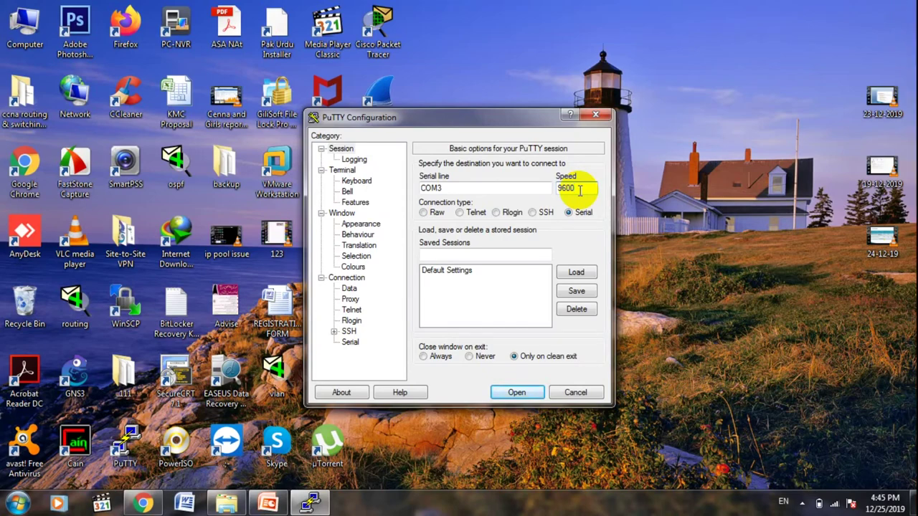
key(BackSpace)
key(BackSpace)
key(BackSpace)
key(BackSpace)
text(115200)
click(517, 393)
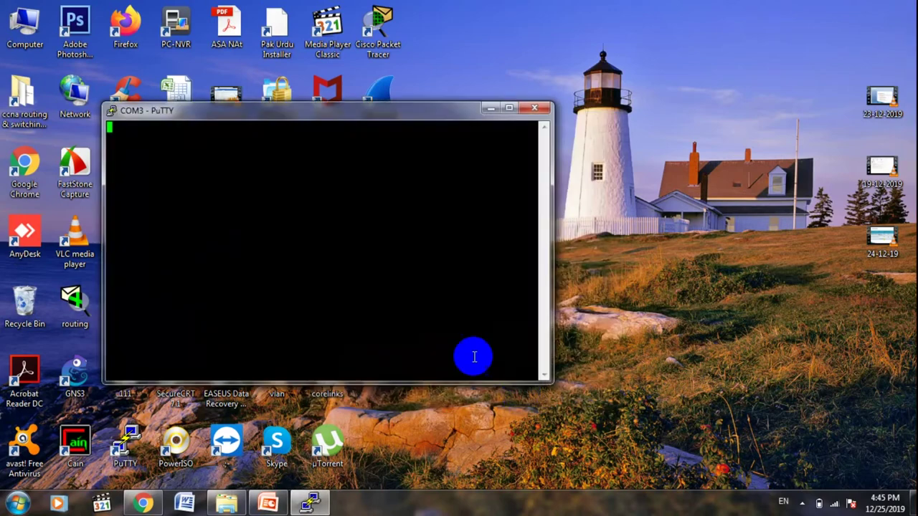
key(Return)
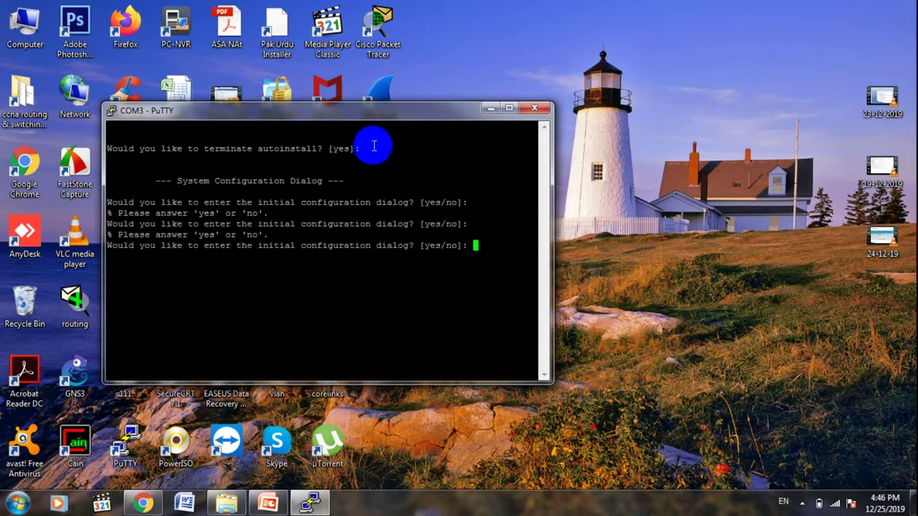
Change the terminal font to Courier New, bold, 18-point and maximize the session window.
right_click(362, 113)
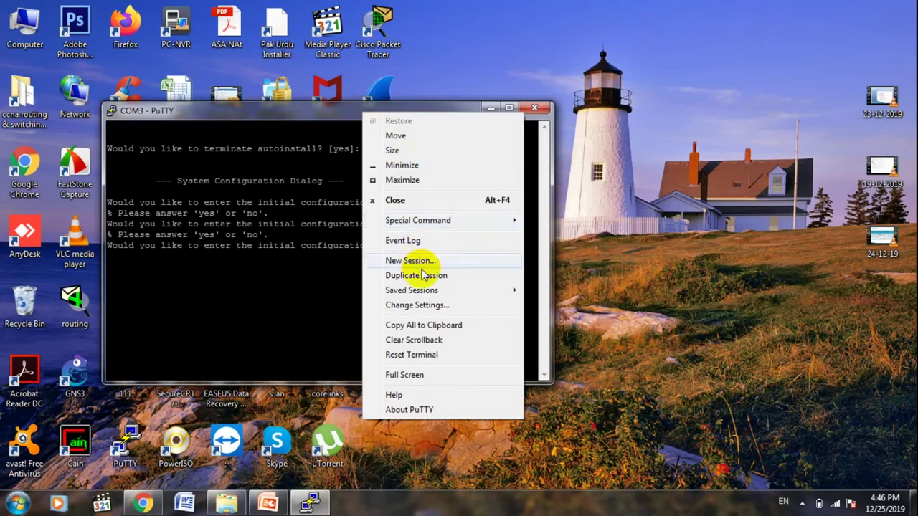
click(415, 305)
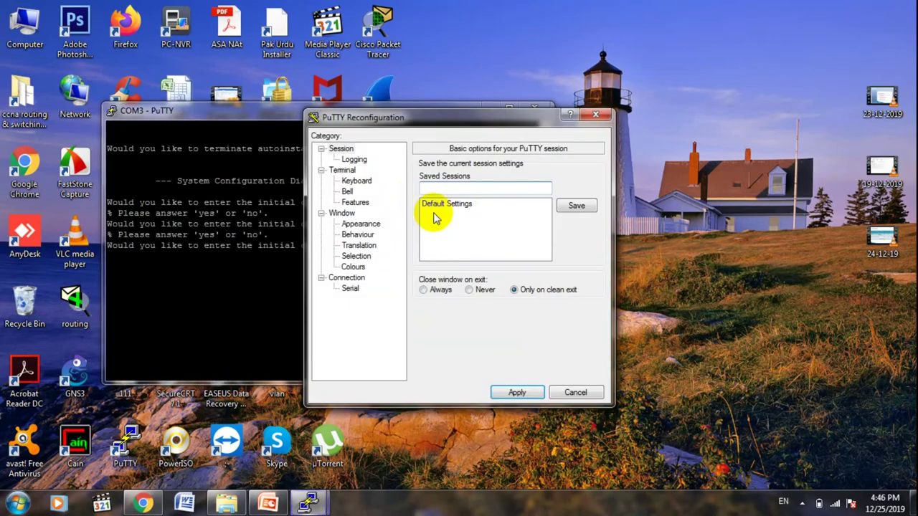
click(362, 225)
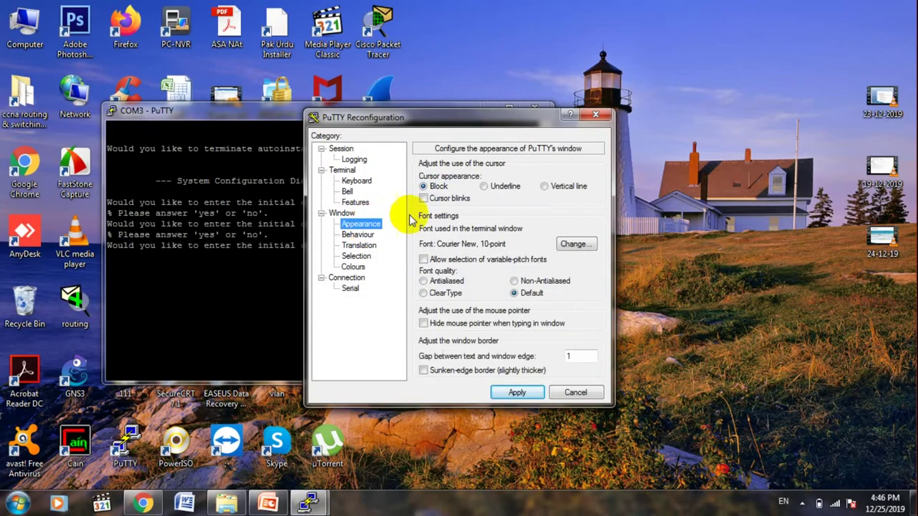
click(578, 248)
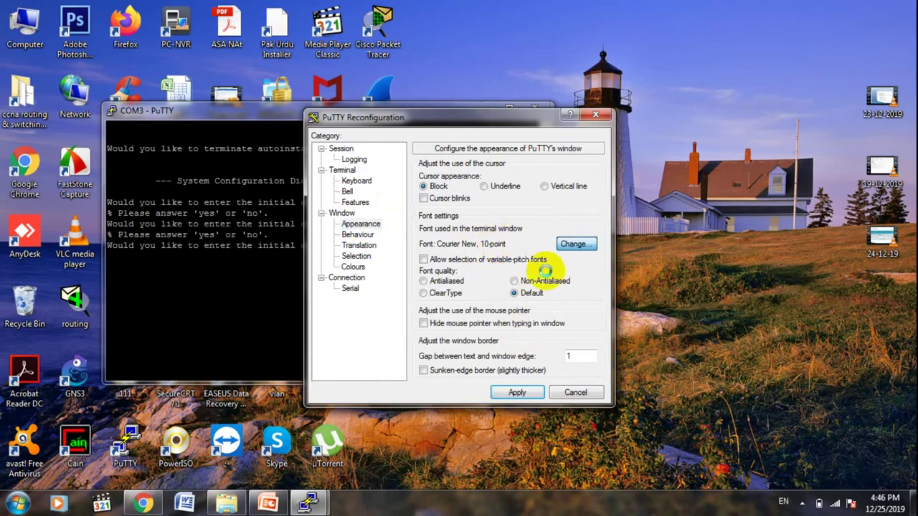
click(474, 257)
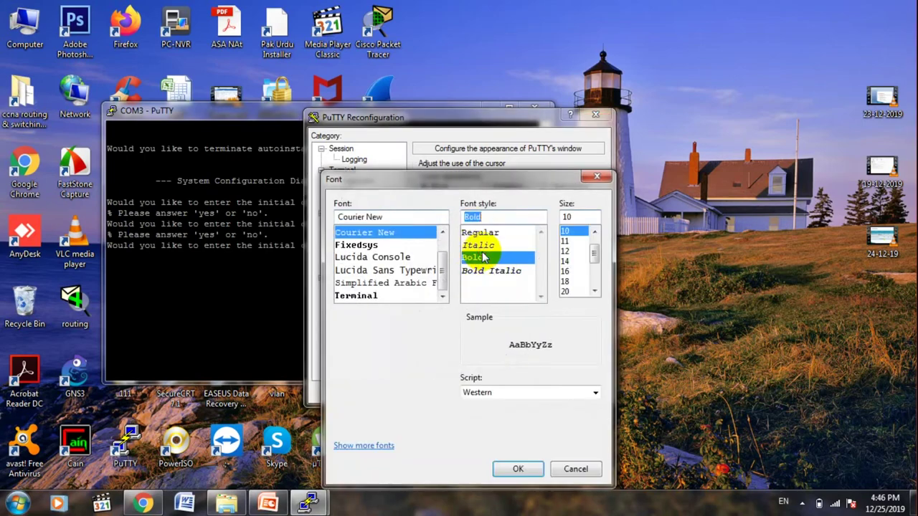
click(567, 282)
click(521, 469)
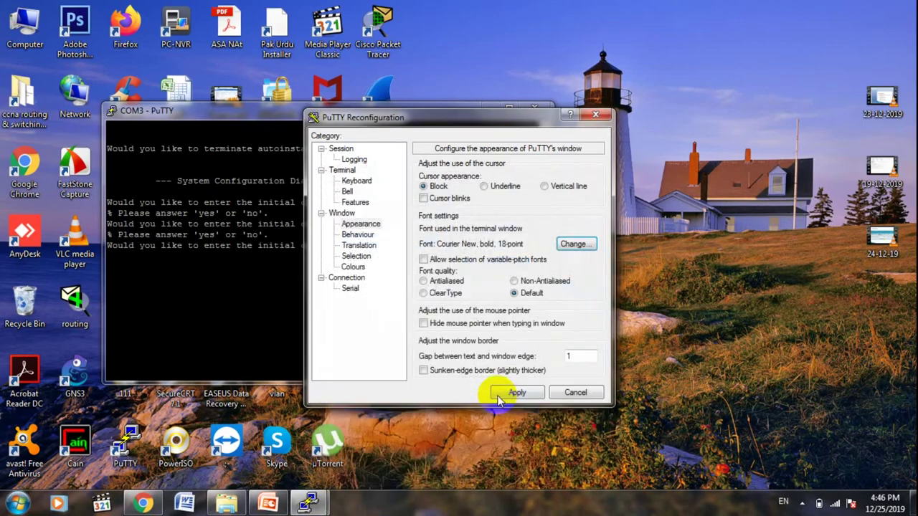
click(515, 394)
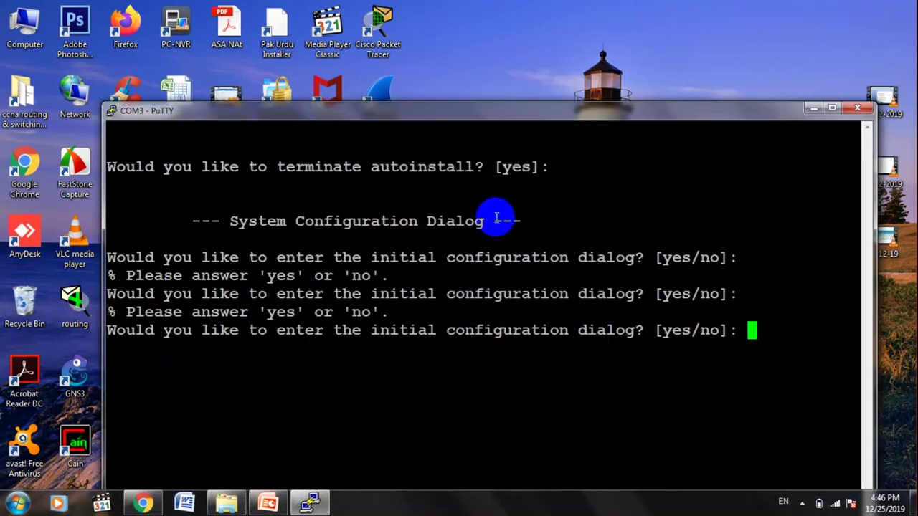
double_click(501, 113)
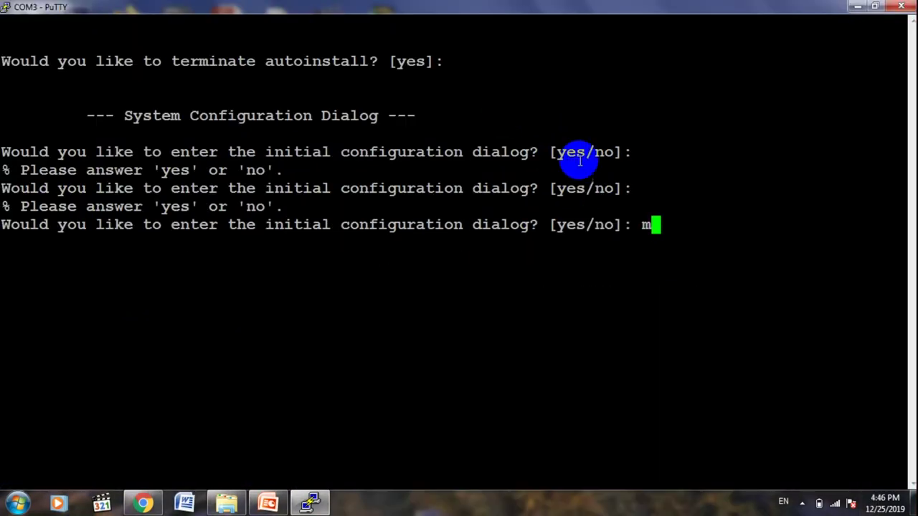
Answer n to the initial configuration dialog question and bring up the switch's user EXEC prompt.
text(n)
key(Return)
key(Return)
key(Return)
key(Return)
key(Return)
key(Return)
key(Return)
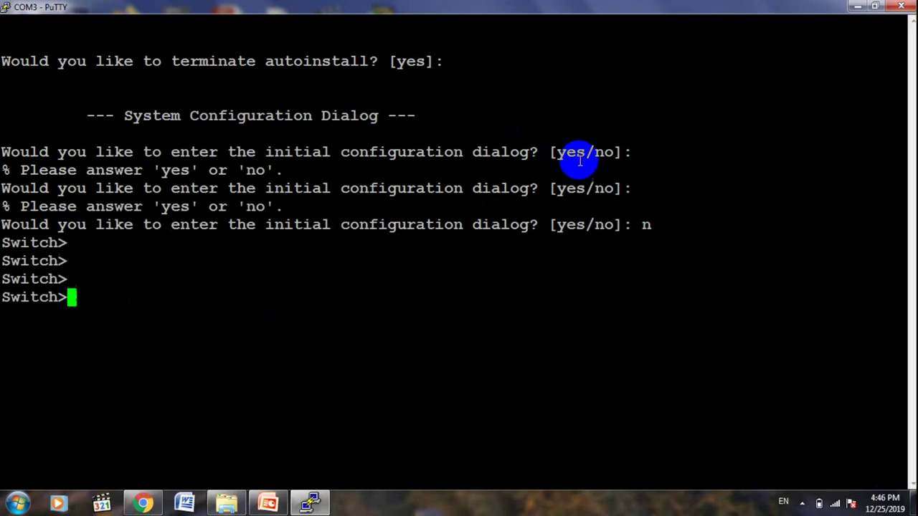
key(Return)
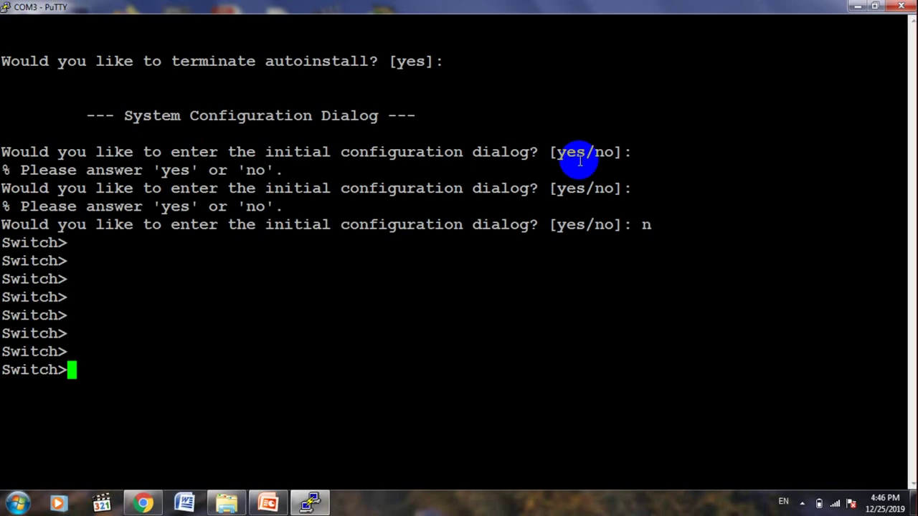
Switch to the Switching presentation in PowerPoint and review the slides from Router & Switch Access Methods to Cisco device CLI Modes / Levels.
click(856, 7)
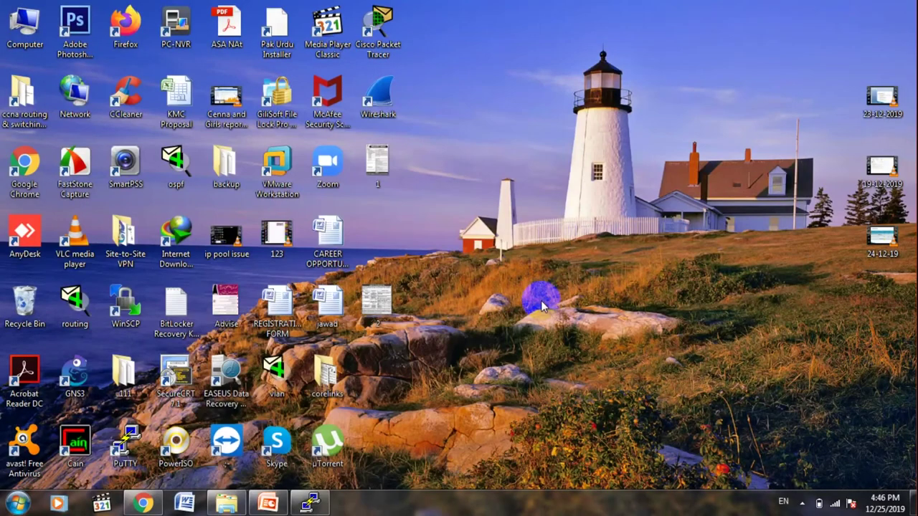
click(268, 504)
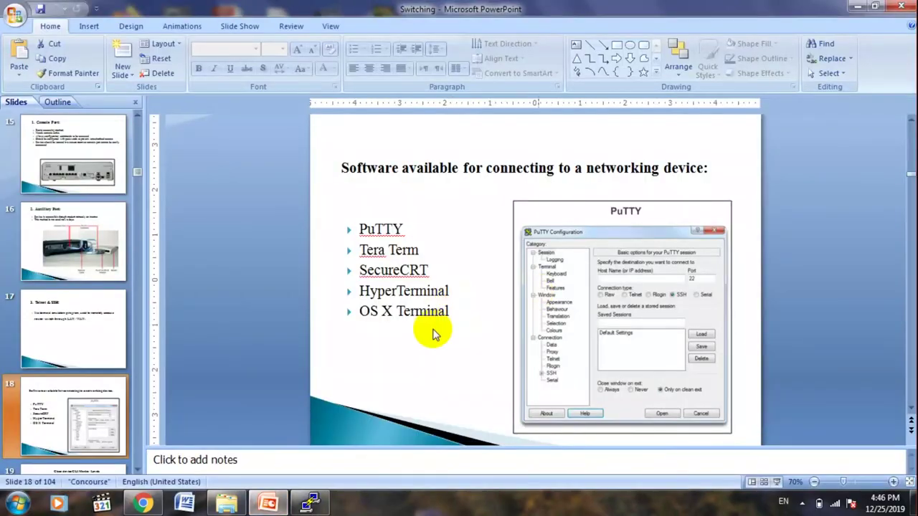
scroll(398, 301, up, 5)
scroll(404, 301, down, 1)
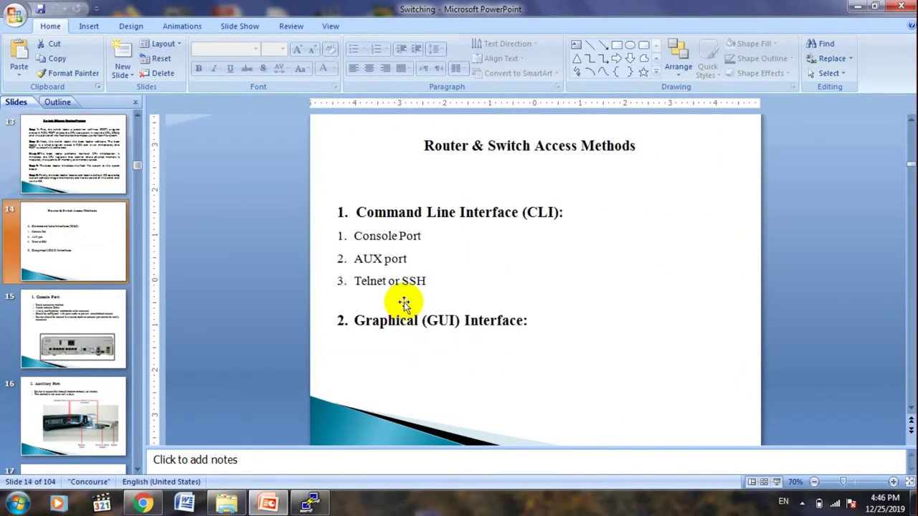
scroll(404, 304, down, 1)
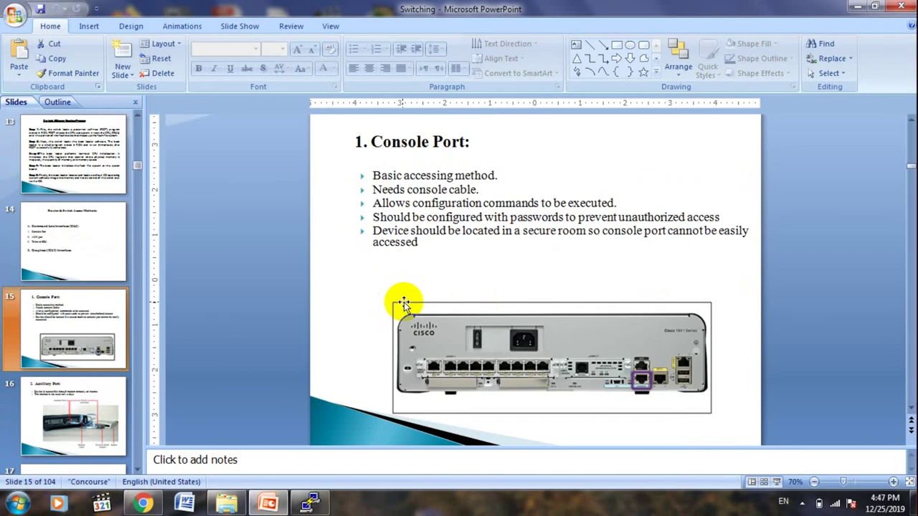
scroll(403, 304, down, 2)
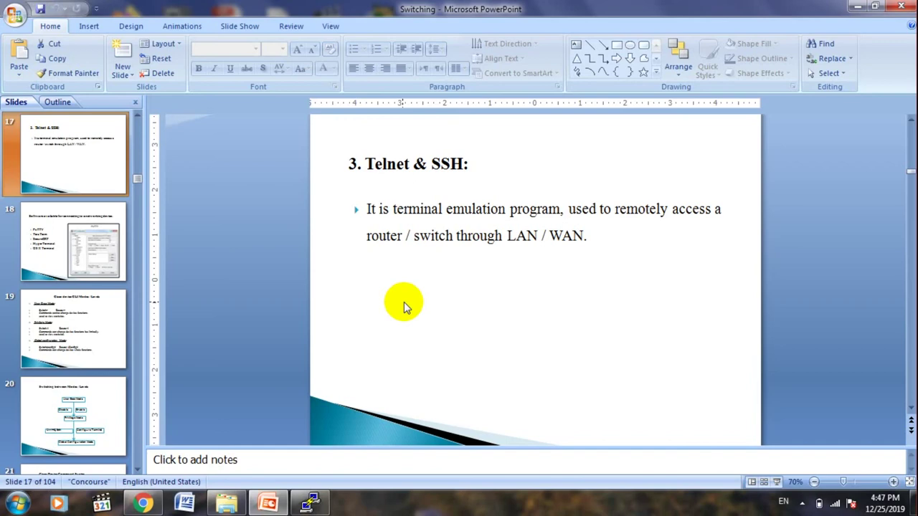
scroll(403, 302, down, 1)
scroll(403, 302, down, 1)
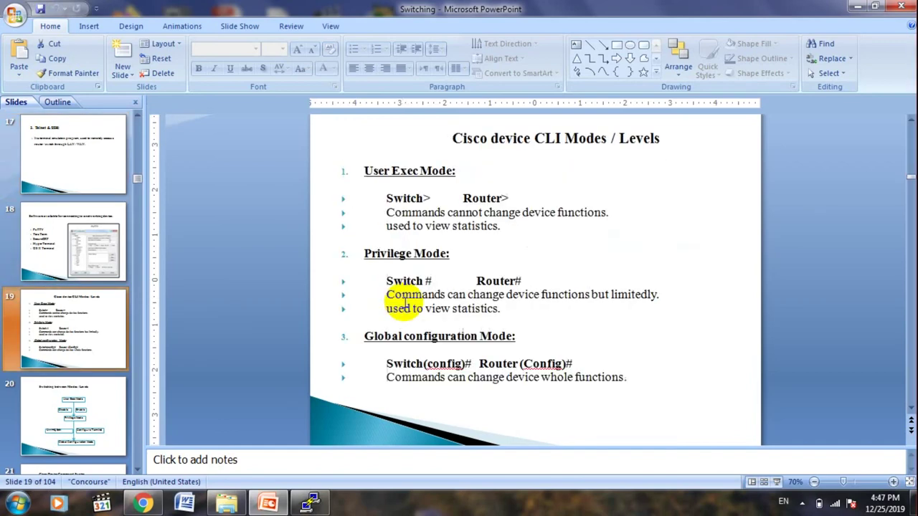